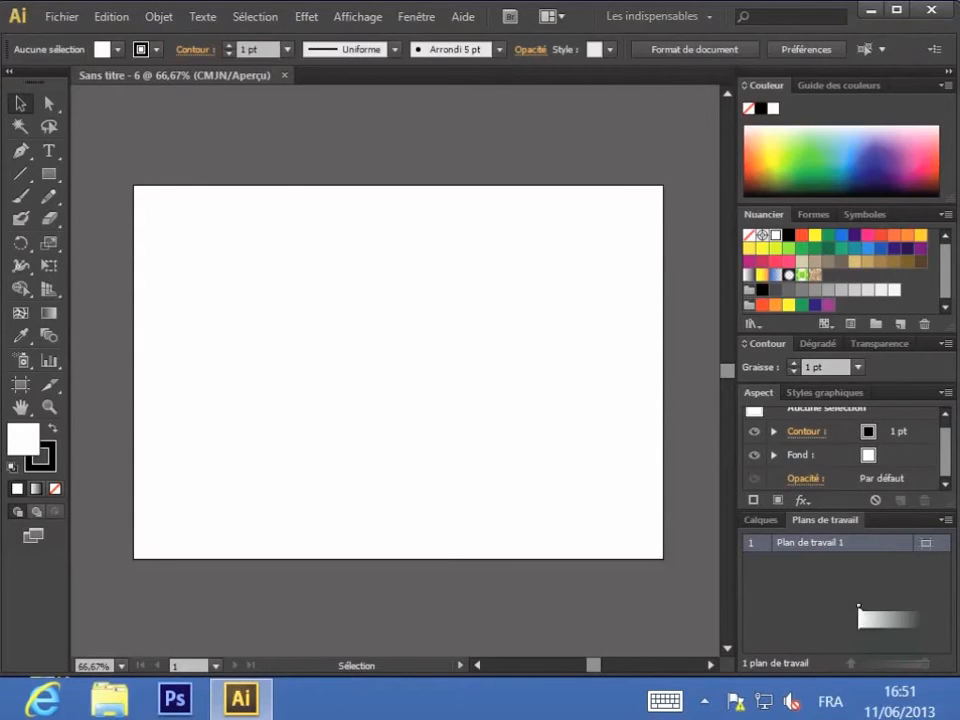
# Step: Add a second artboard beside Plan de travail 1
pyautogui.moveTo(858, 605); pyautogui.dragTo(903, 673)
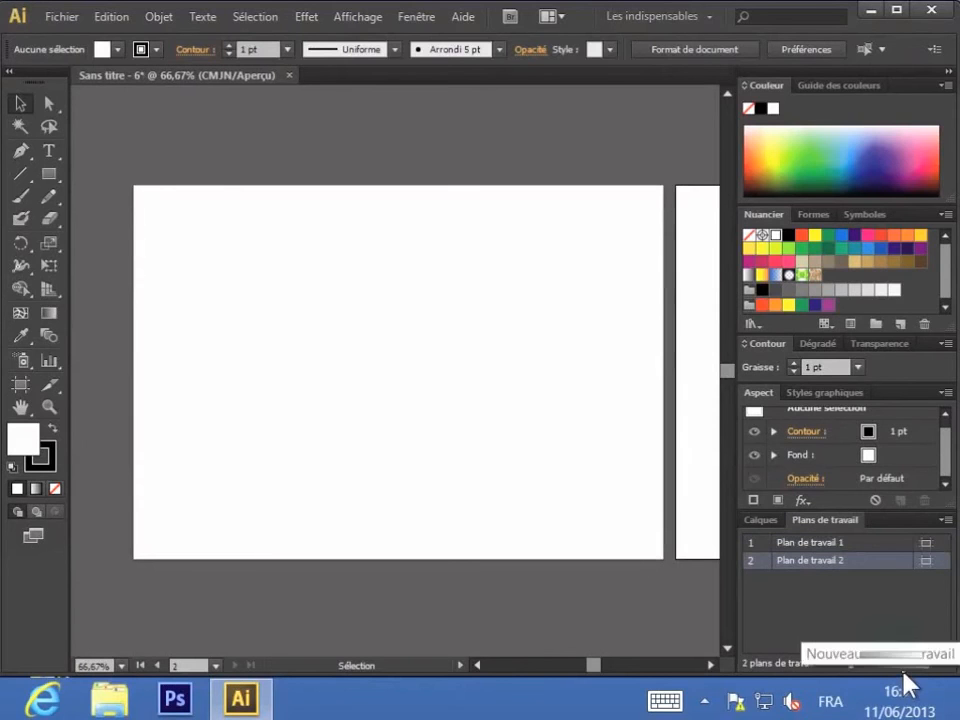
pyautogui.click(711, 665)
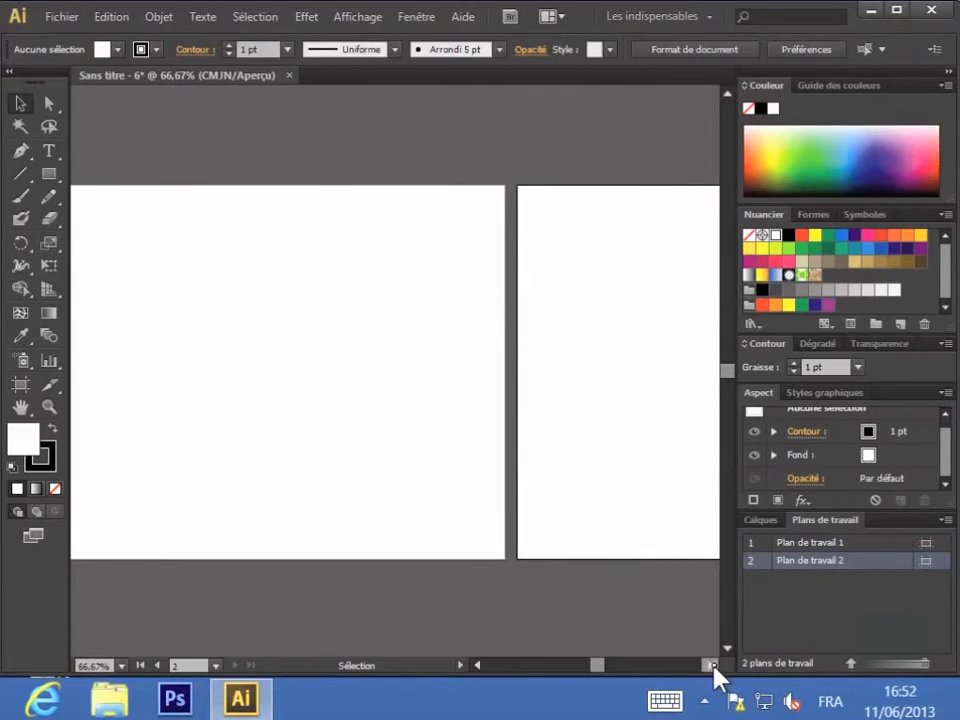
pyautogui.hotkey('ctrl', '-')
pyautogui.hotkey('ctrl', '-')
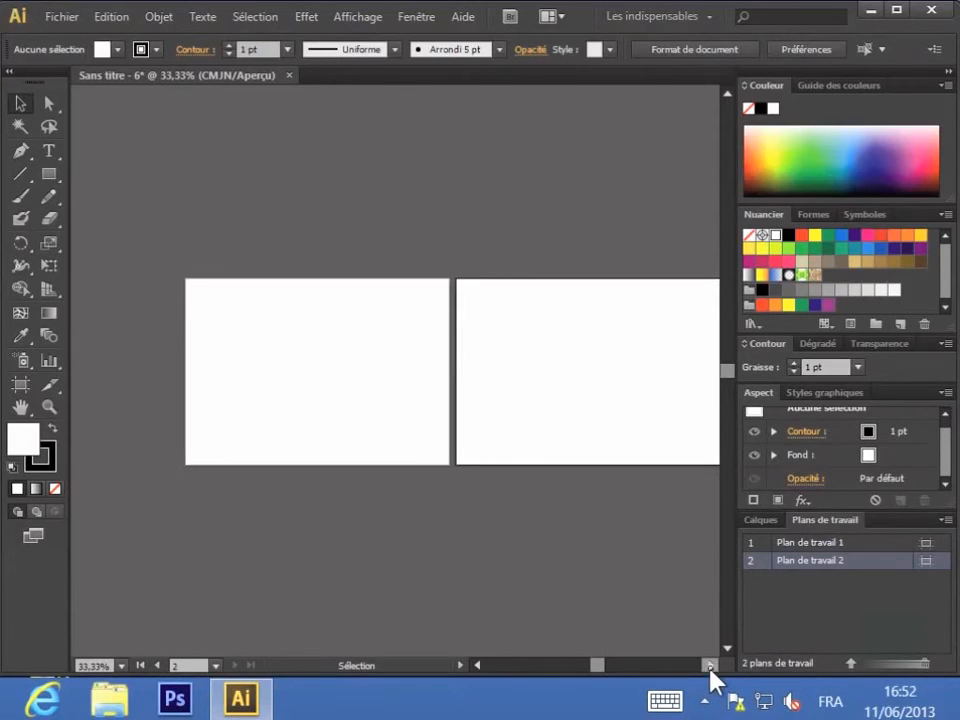
pyautogui.click(710, 668)
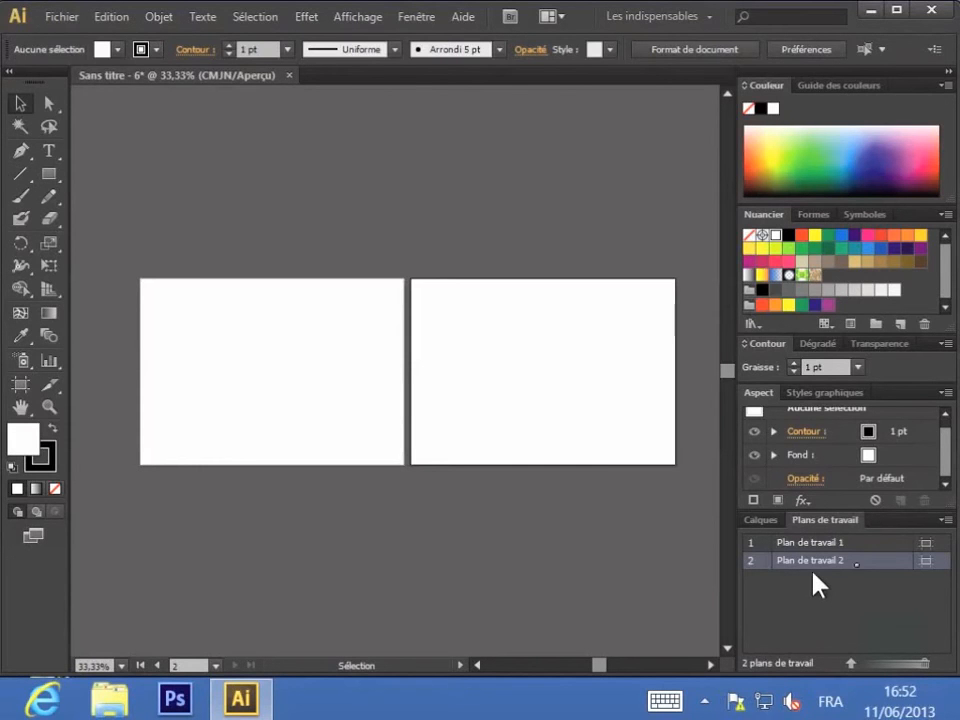
# Step: Add a third artboard to the row, beside Plan de travail 2
pyautogui.click(946, 521)
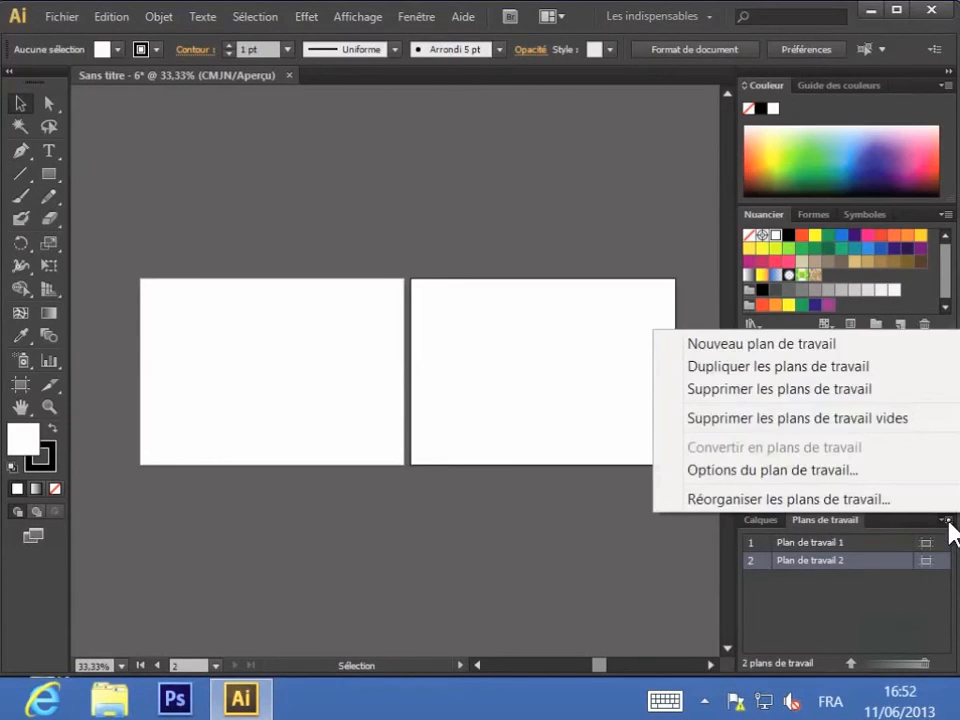
pyautogui.click(815, 344)
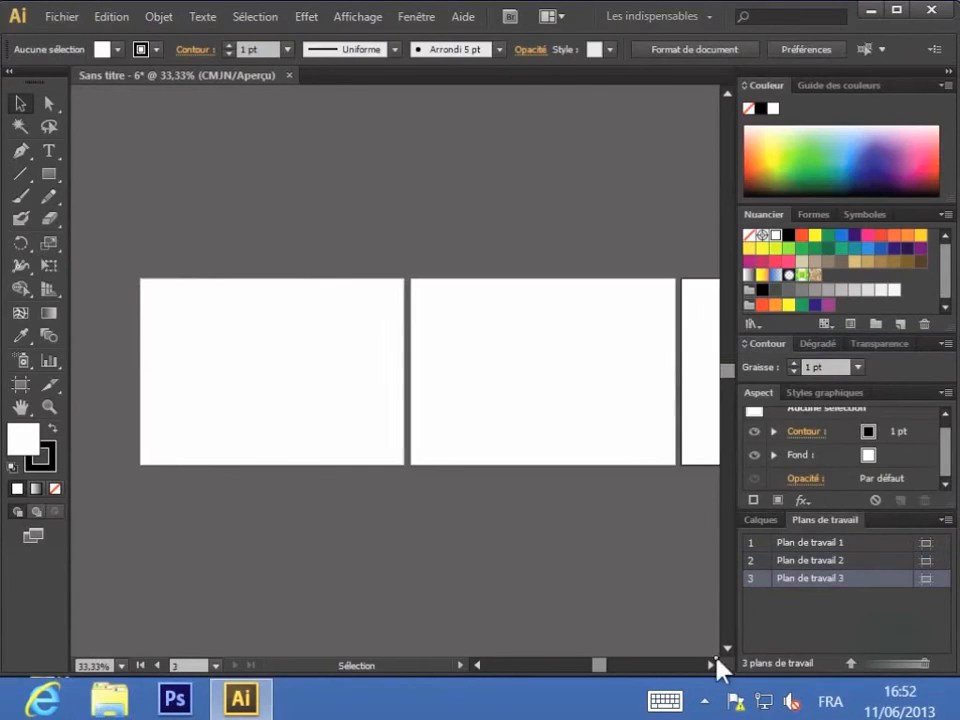
pyautogui.moveTo(715, 663); pyautogui.dragTo(713, 666)
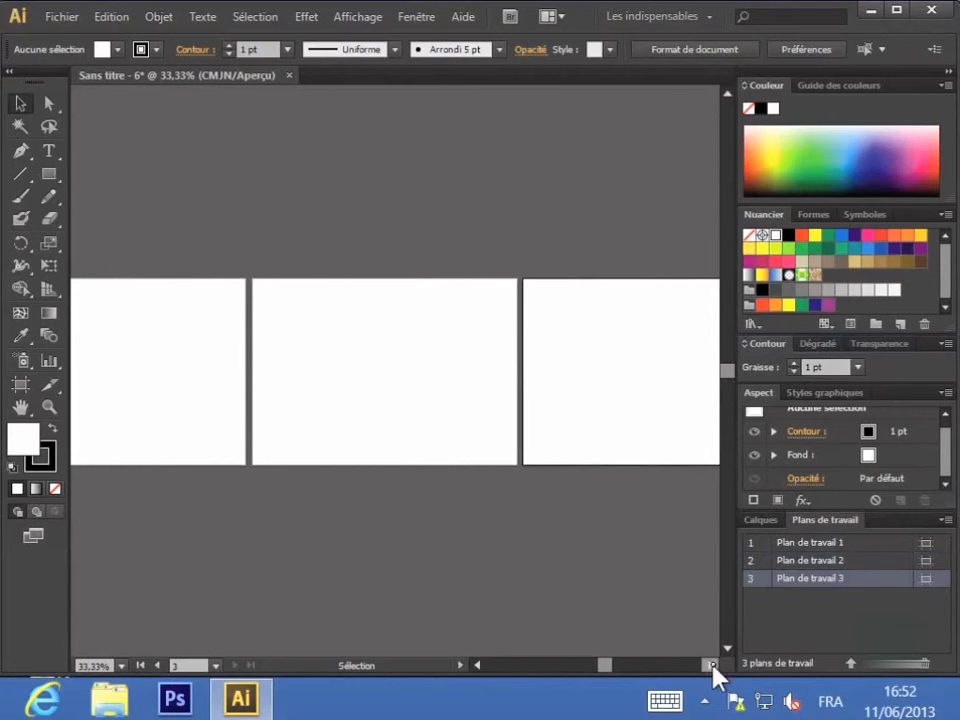
pyautogui.click(477, 665)
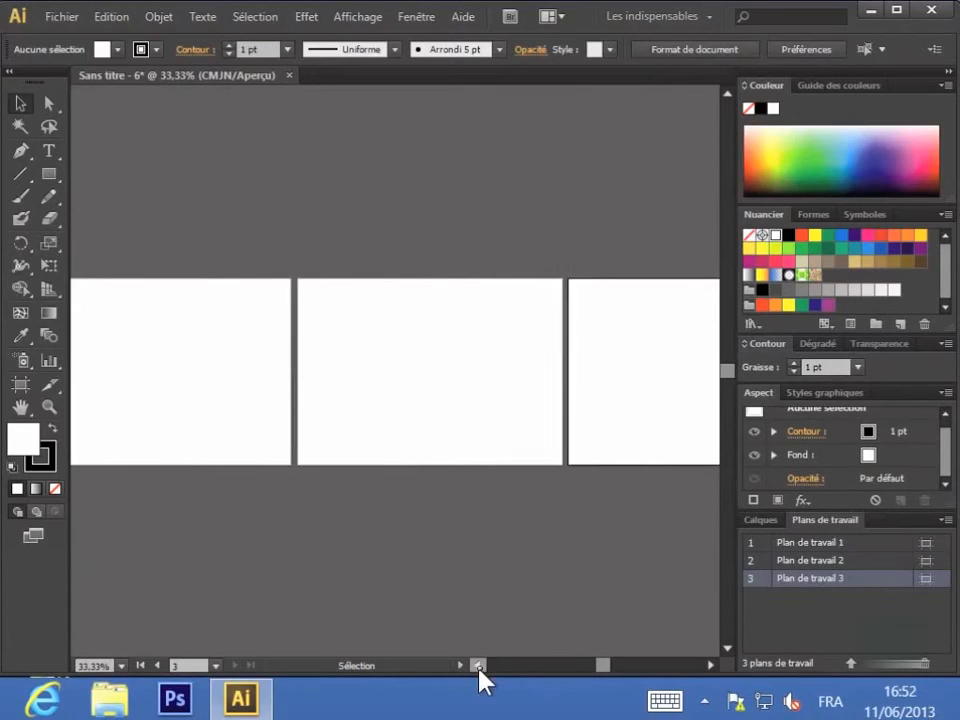
pyautogui.click(477, 665)
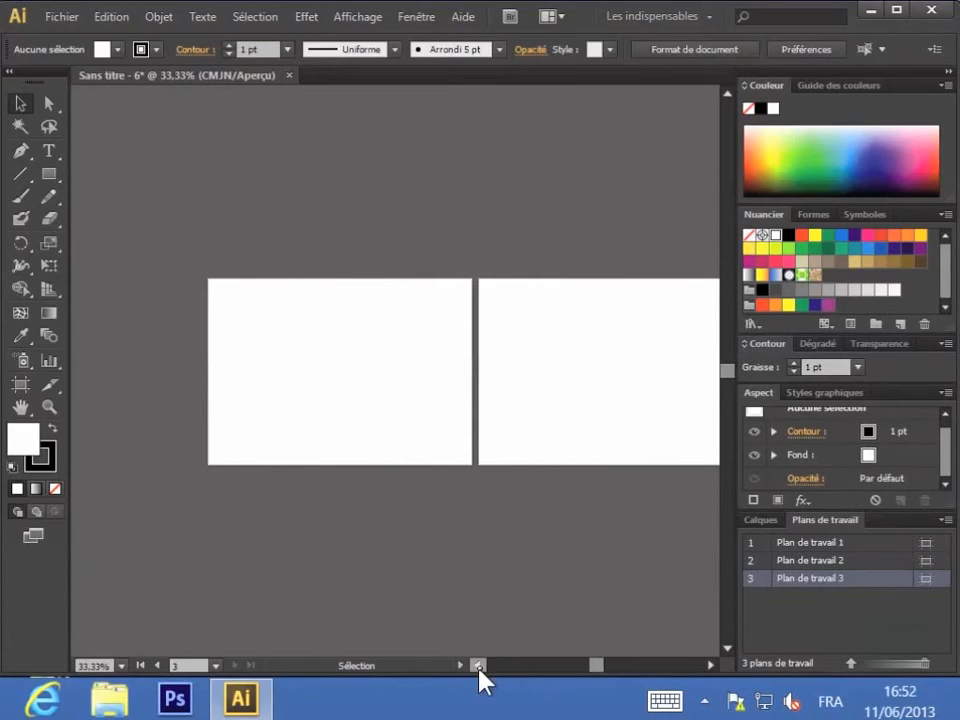
# Step: Draw a smaller fourth artboard below Plan de travail 1, aligned with its left edge, using the Artboard tool
pyautogui.click(17, 394)
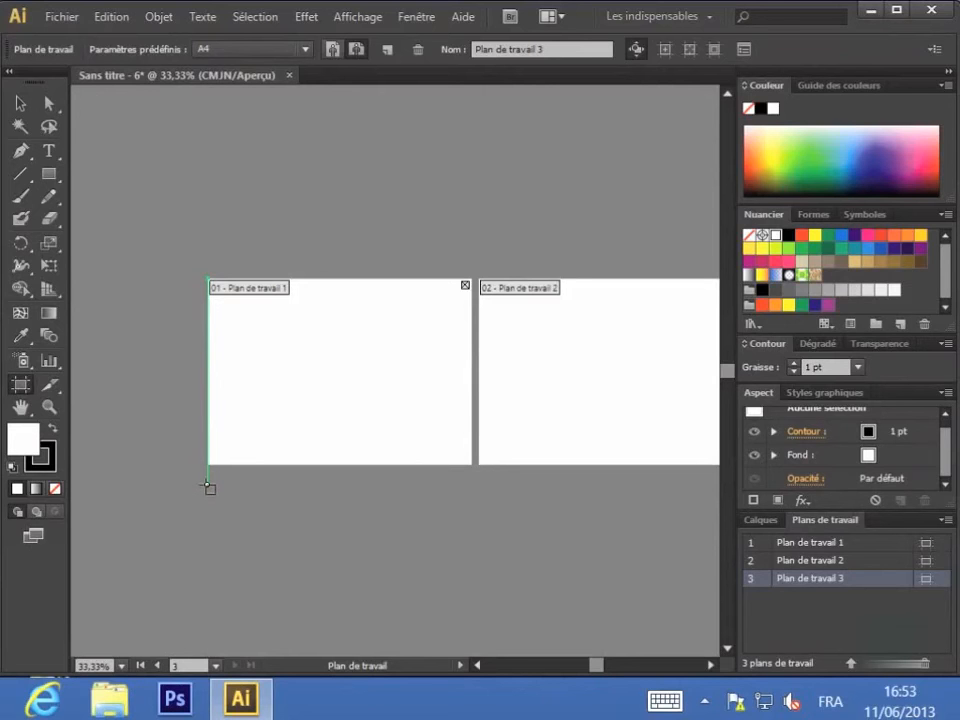
pyautogui.moveTo(208, 486); pyautogui.dragTo(412, 521)
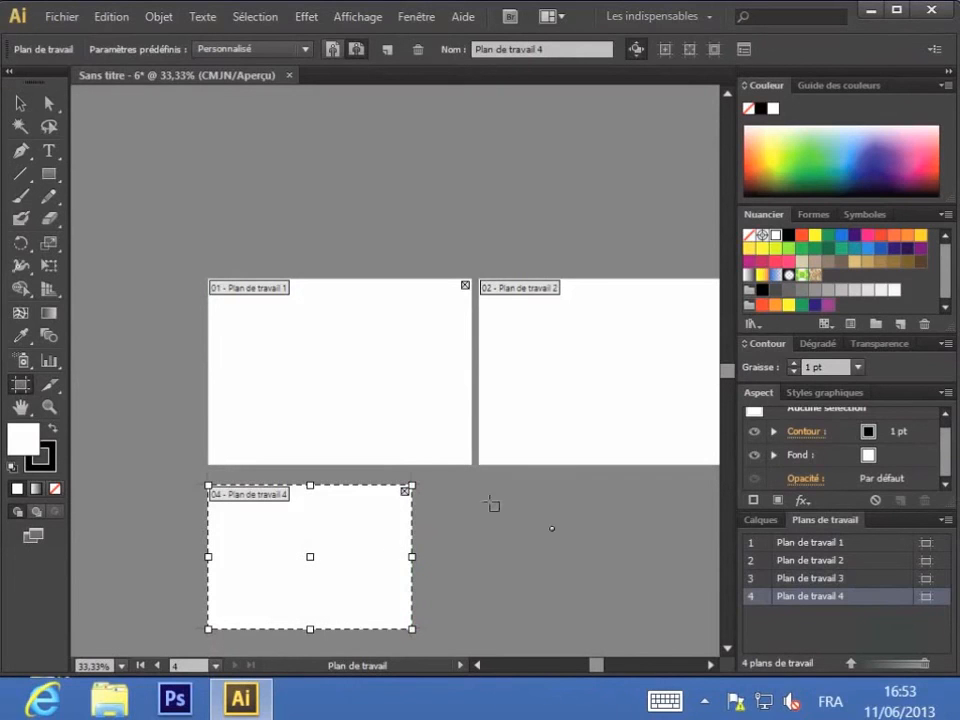
pyautogui.doubleClick(842, 598)
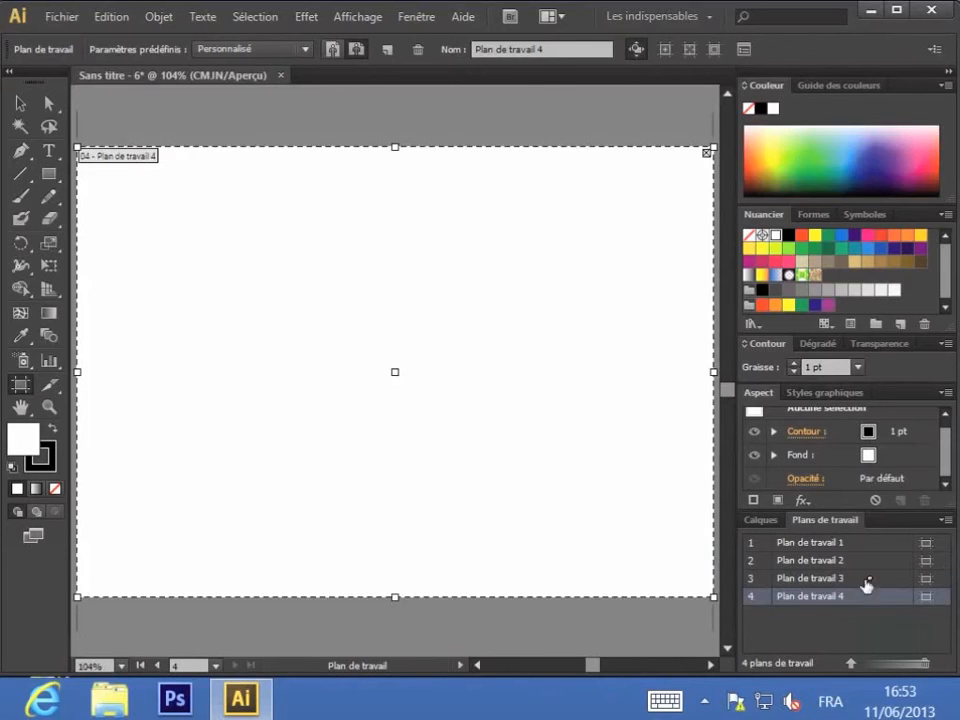
# Step: Duplicate Plan de travail 4 at the end of the artboard row with the duplicate artboards command
pyautogui.click(945, 521)
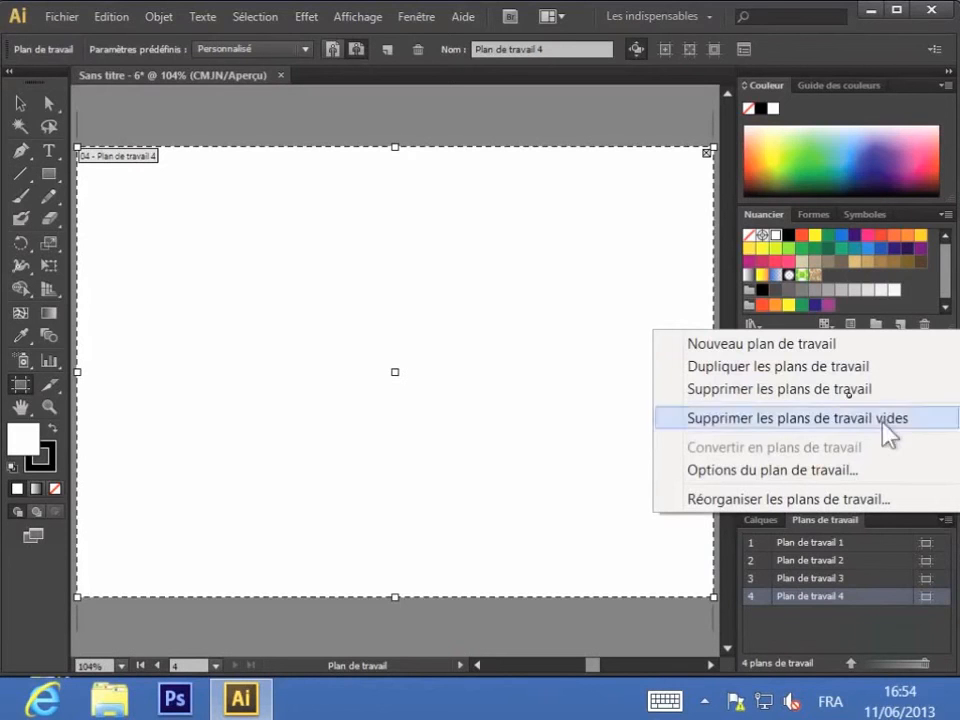
pyautogui.click(806, 368)
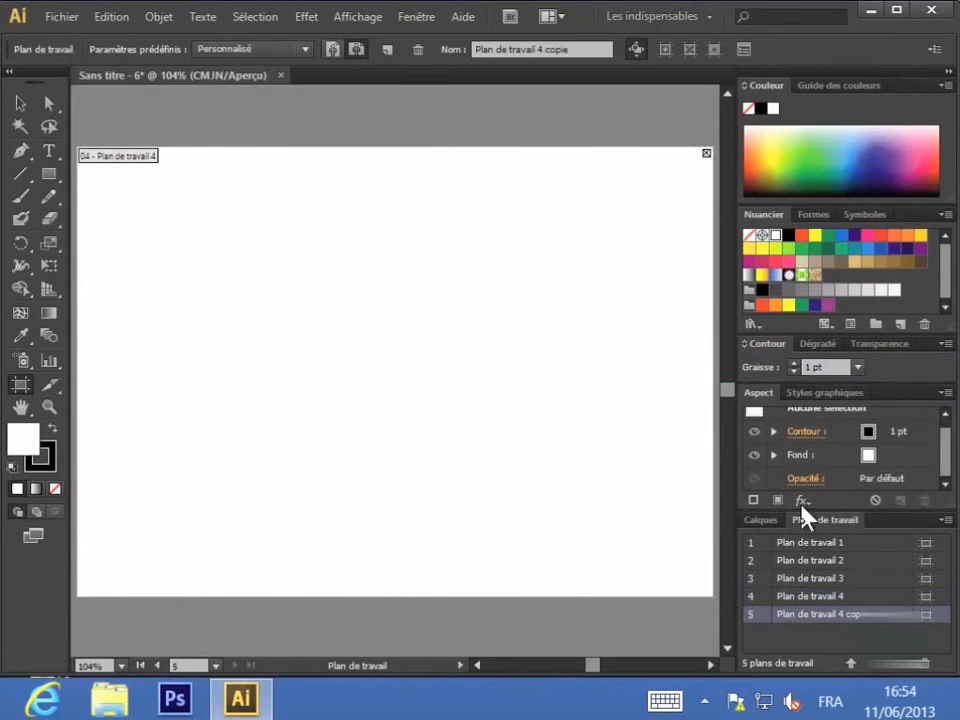
pyautogui.click(835, 627)
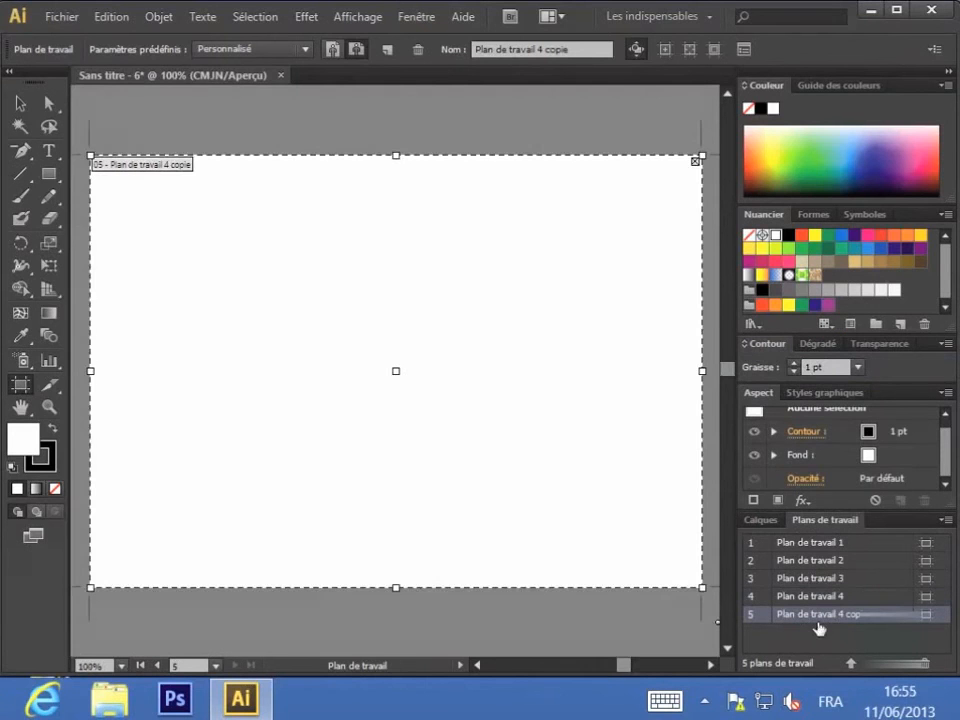
pyautogui.click(120, 666)
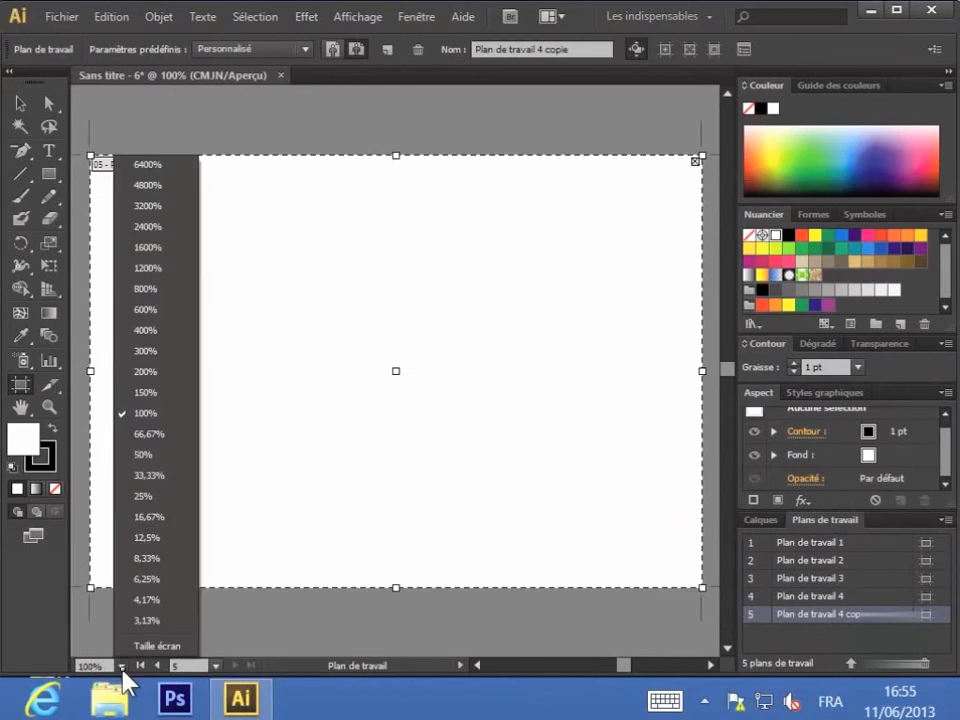
pyautogui.click(155, 497)
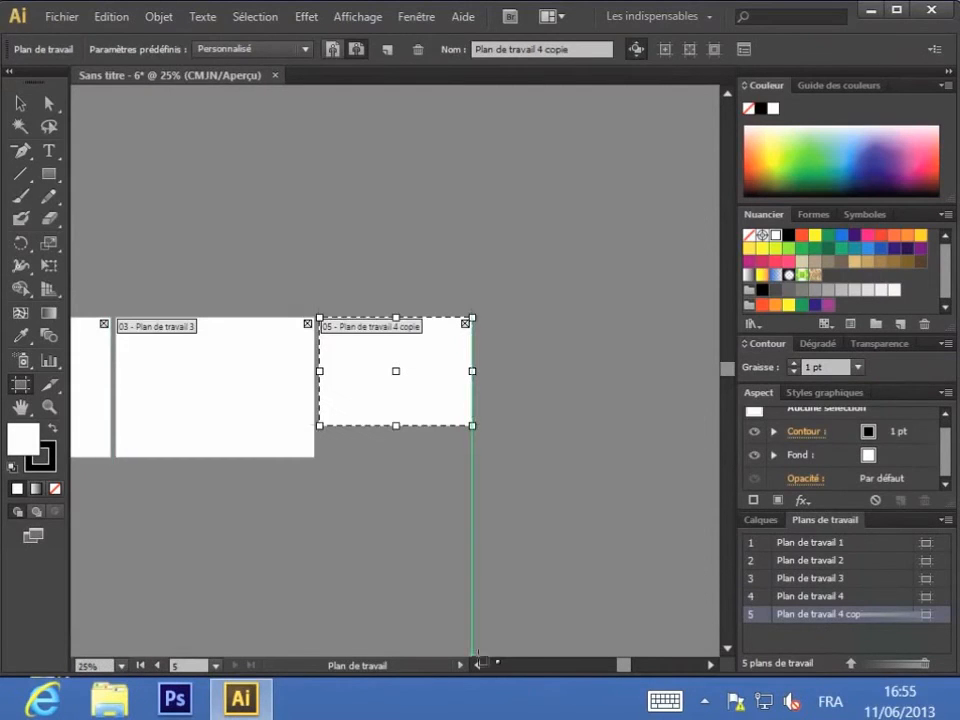
# Step: Copy Plan de travail 4 on the canvas, placing the copy to its right, level with it and below Plan de travail 2
pyautogui.click(479, 666)
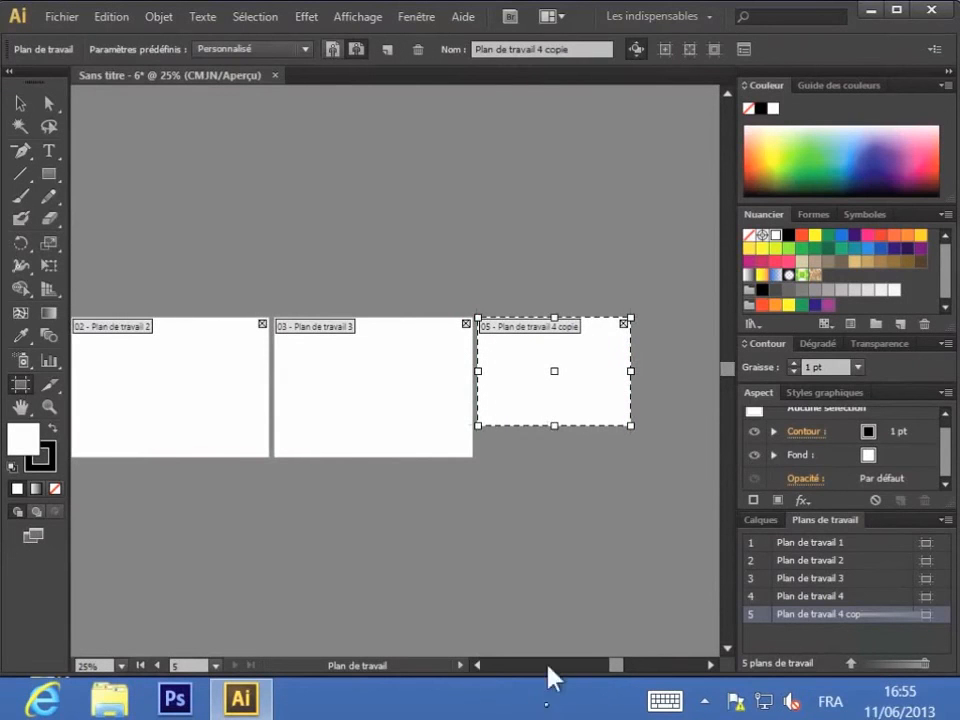
pyautogui.click(481, 666)
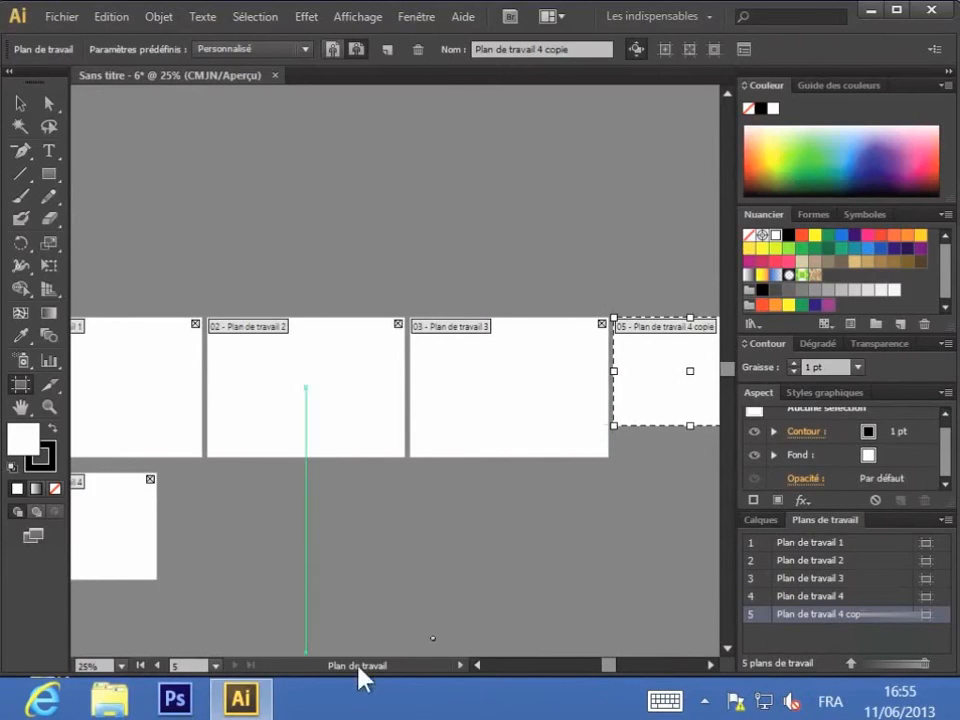
pyautogui.click(478, 665)
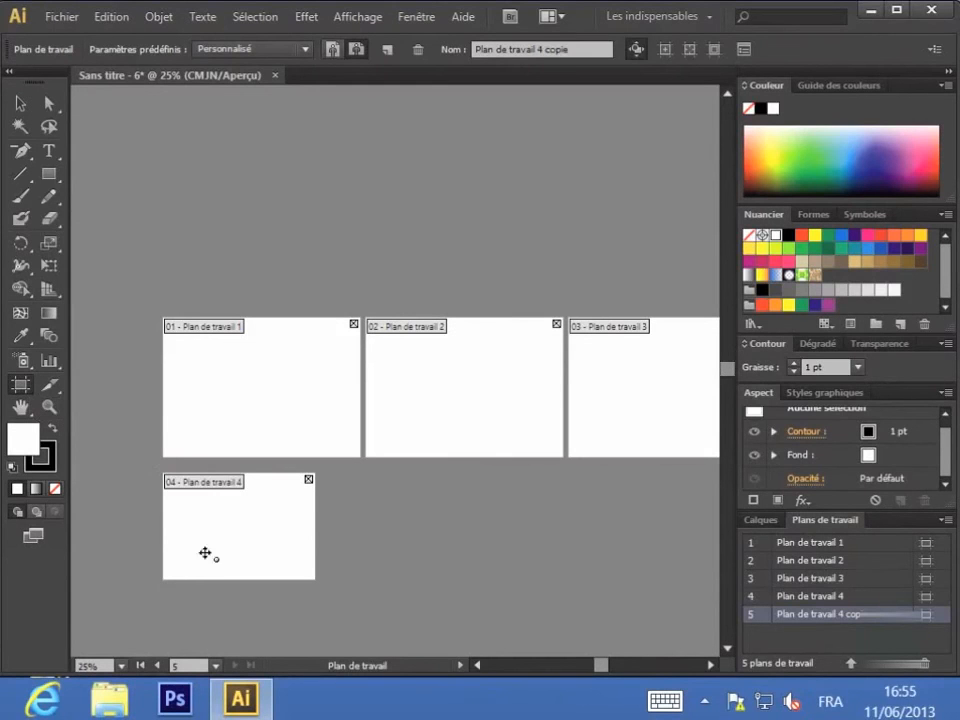
pyautogui.click(232, 516)
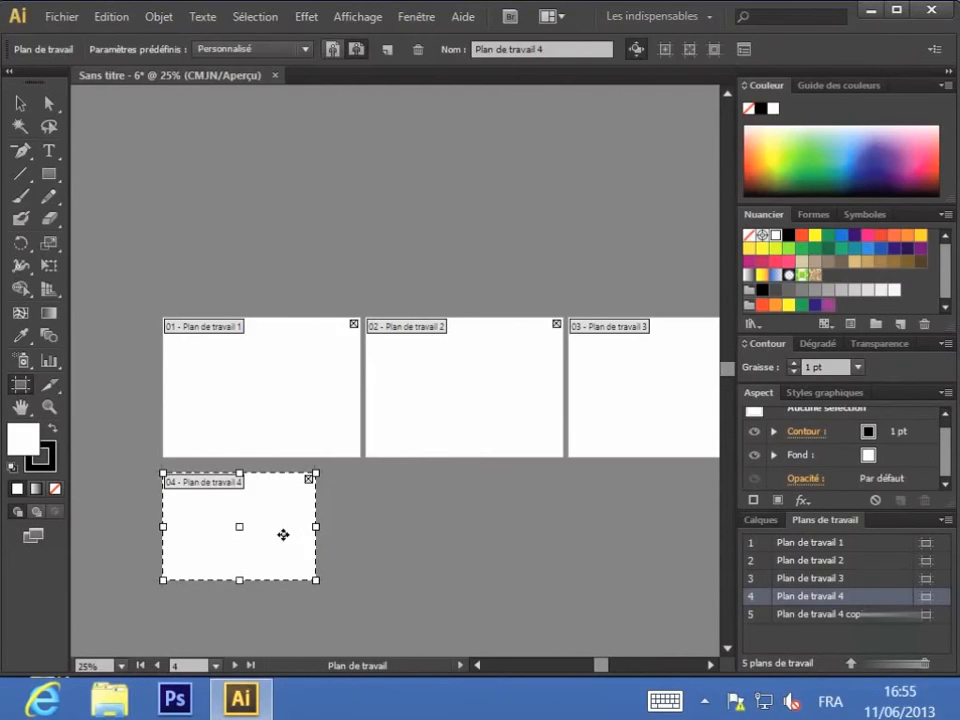
pyautogui.press('alt')
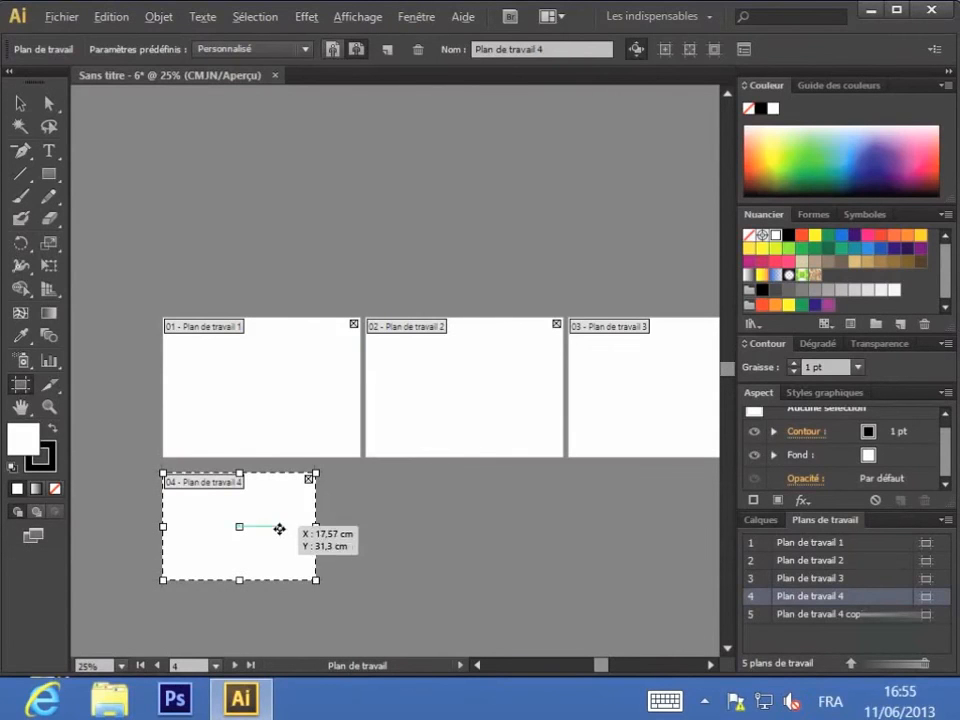
pyautogui.moveTo(279, 529); pyautogui.dragTo(466, 588)
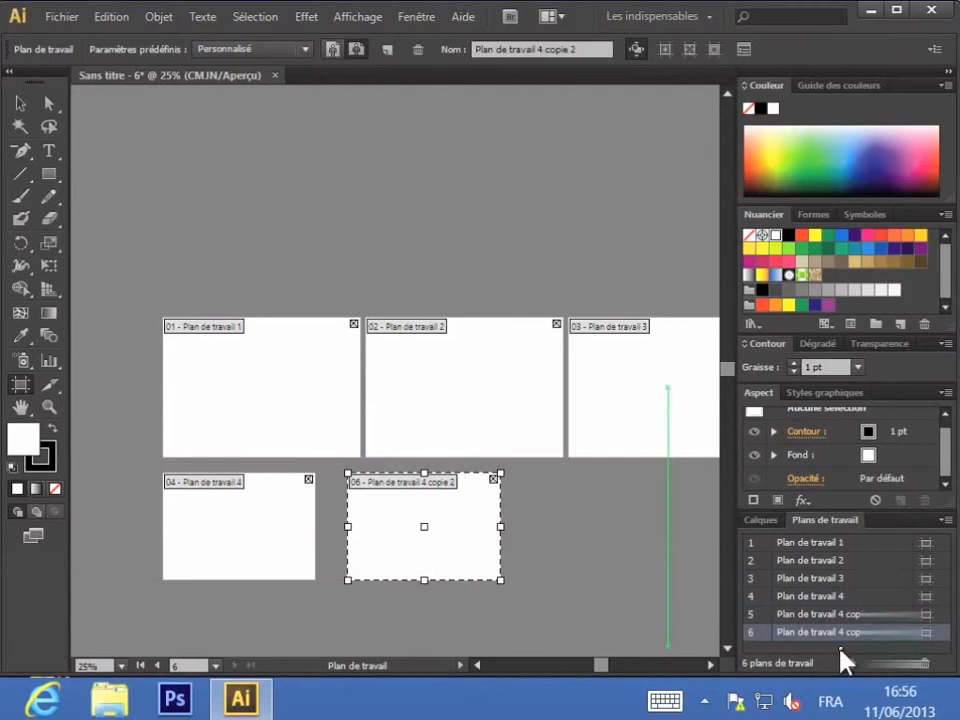
# Step: Move Plan de travail 3 out of the row to a position above Plan de travail 1
pyautogui.click(797, 546)
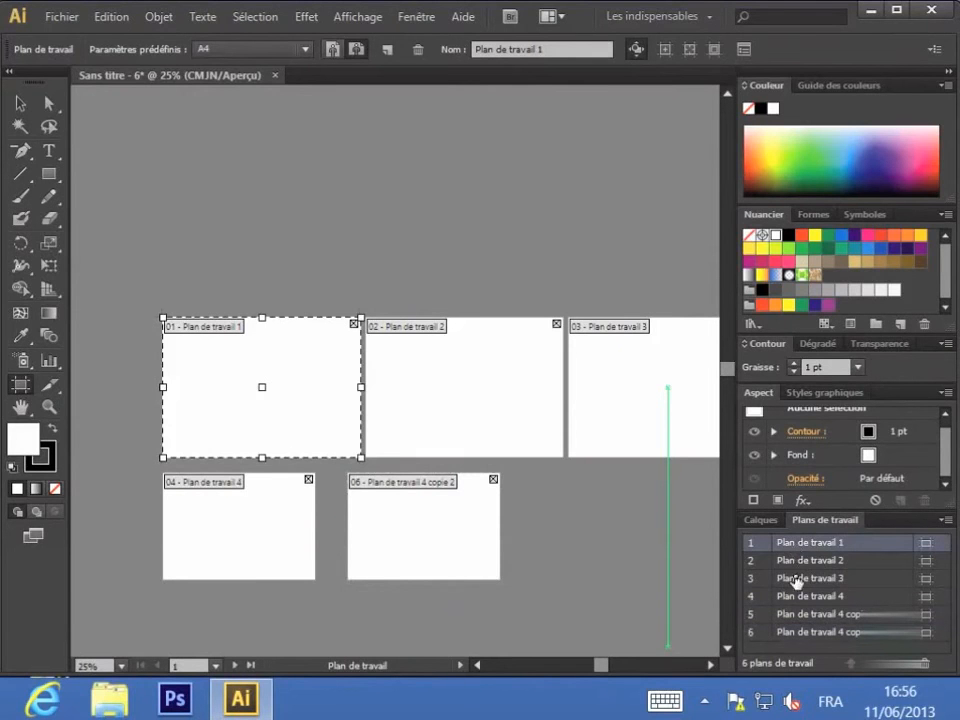
pyautogui.click(796, 580)
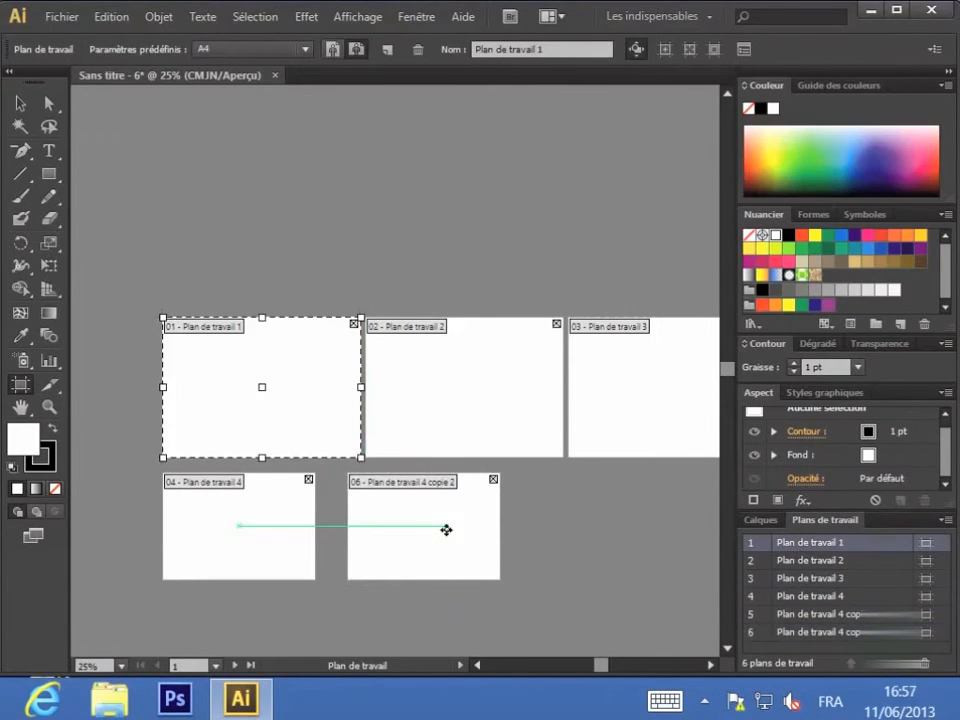
pyautogui.click(446, 529)
pyautogui.click(596, 403)
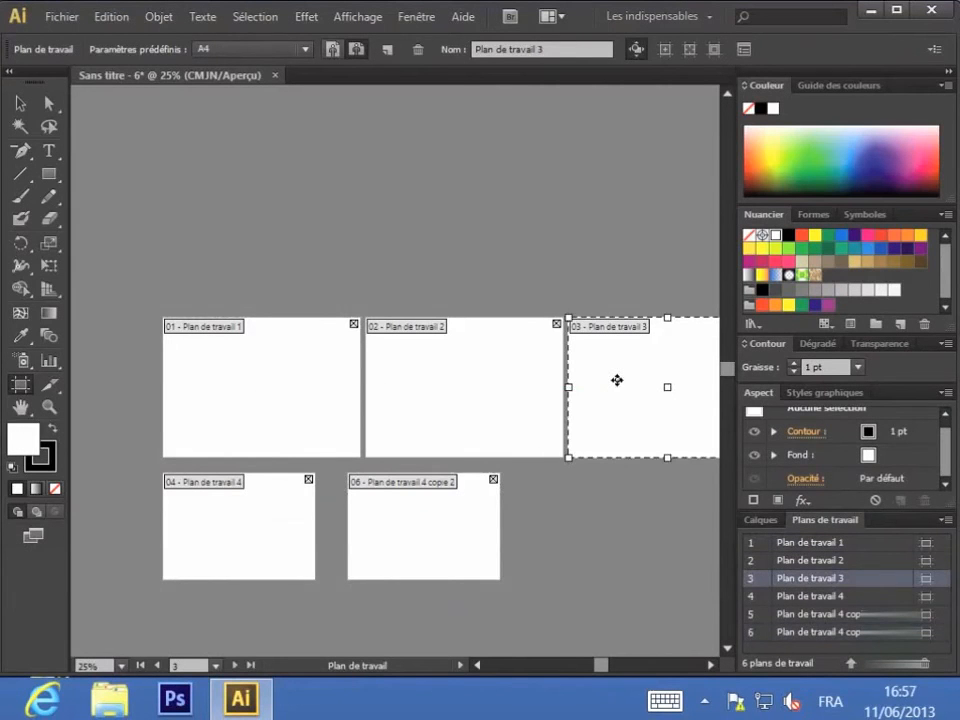
pyautogui.moveTo(613, 375); pyautogui.dragTo(218, 216)
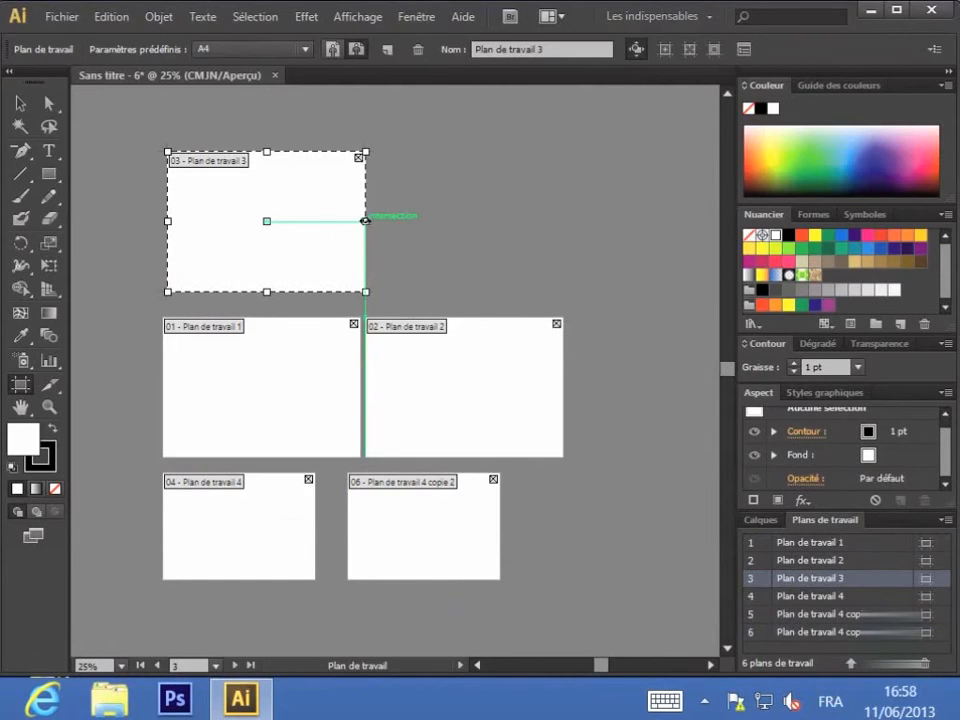
# Step: Resize Plan de travail 3 freehand to about 29 cm wide and 22.3 cm high
pyautogui.moveTo(365, 220); pyautogui.dragTo(315, 216)
pyautogui.moveTo(315, 152); pyautogui.dragTo(362, 232)
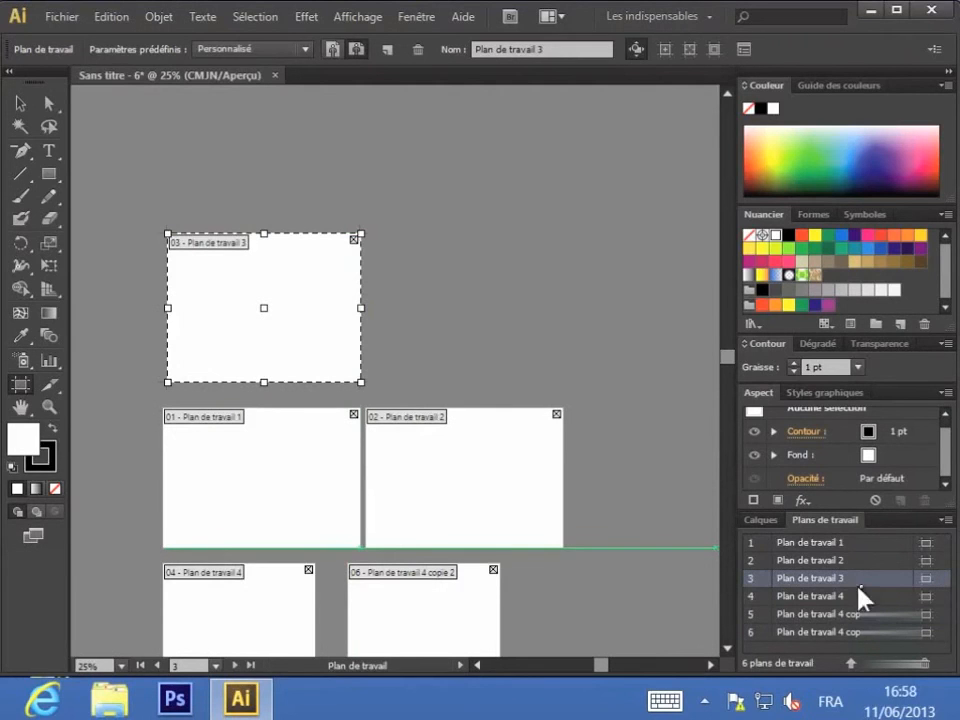
# Step: Change the orientation of Plan de travail 3 to portrait in its artboard options
pyautogui.click(927, 587)
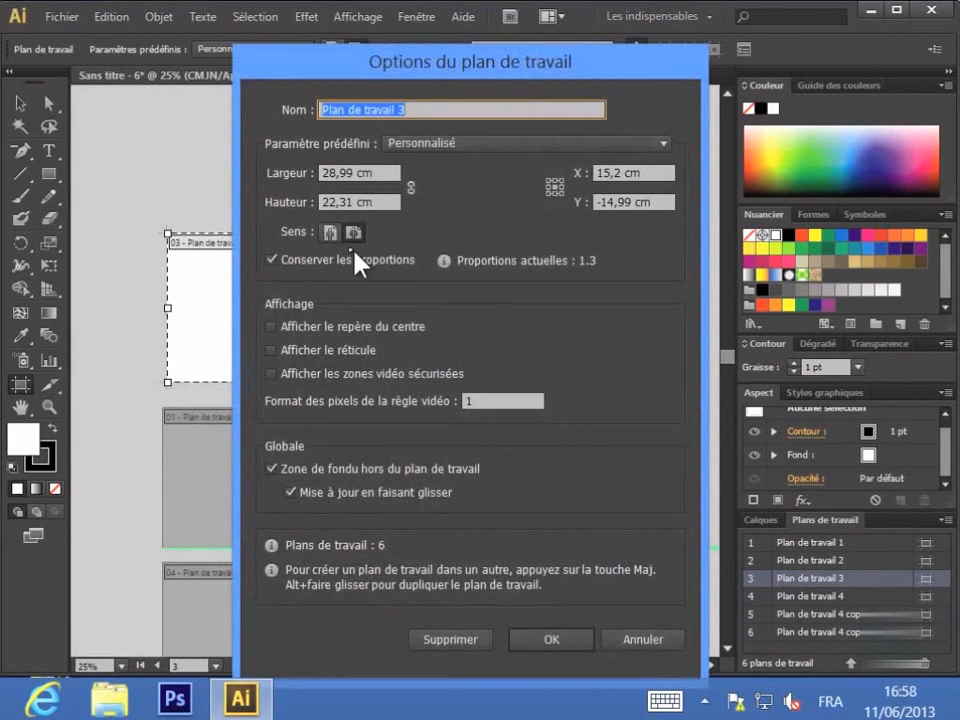
pyautogui.click(330, 234)
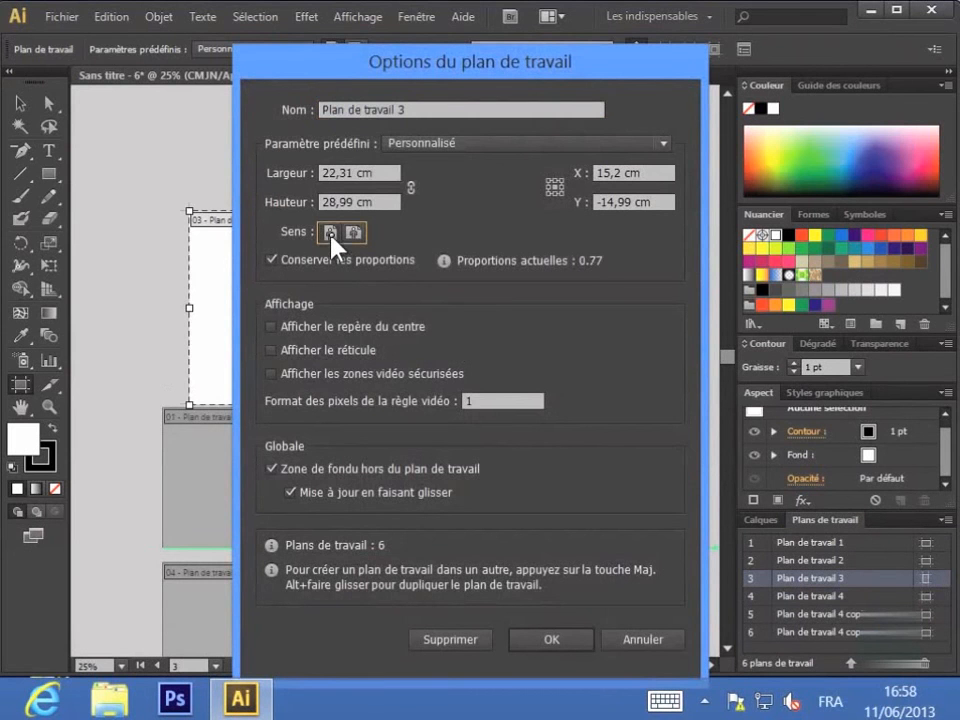
pyautogui.click(551, 639)
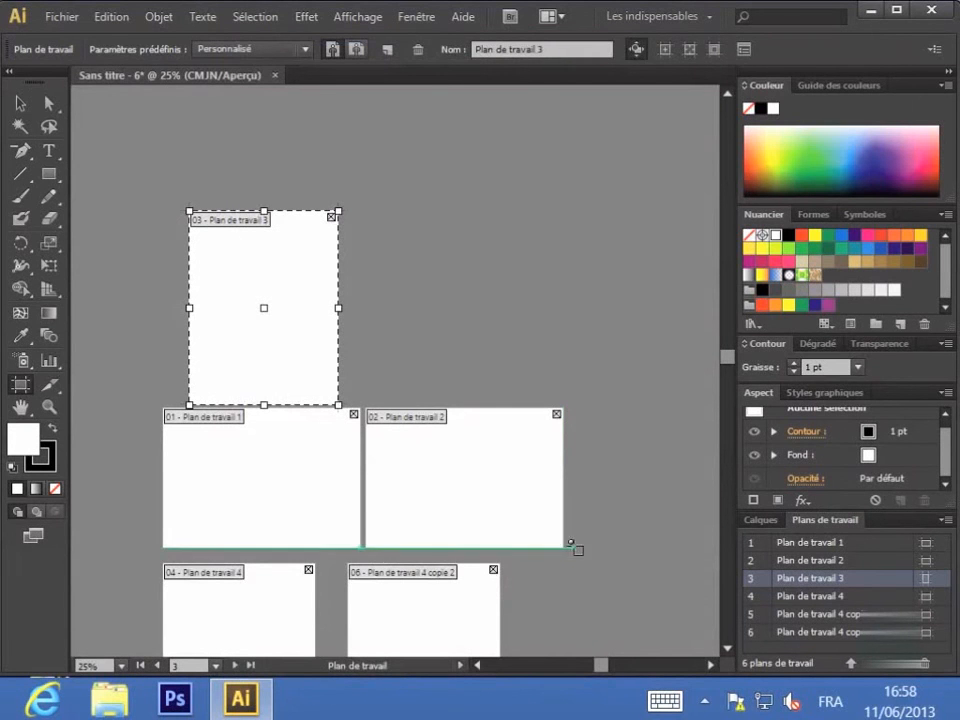
# Step: Delete Plan de travail 2 from the document
pyautogui.click(517, 459)
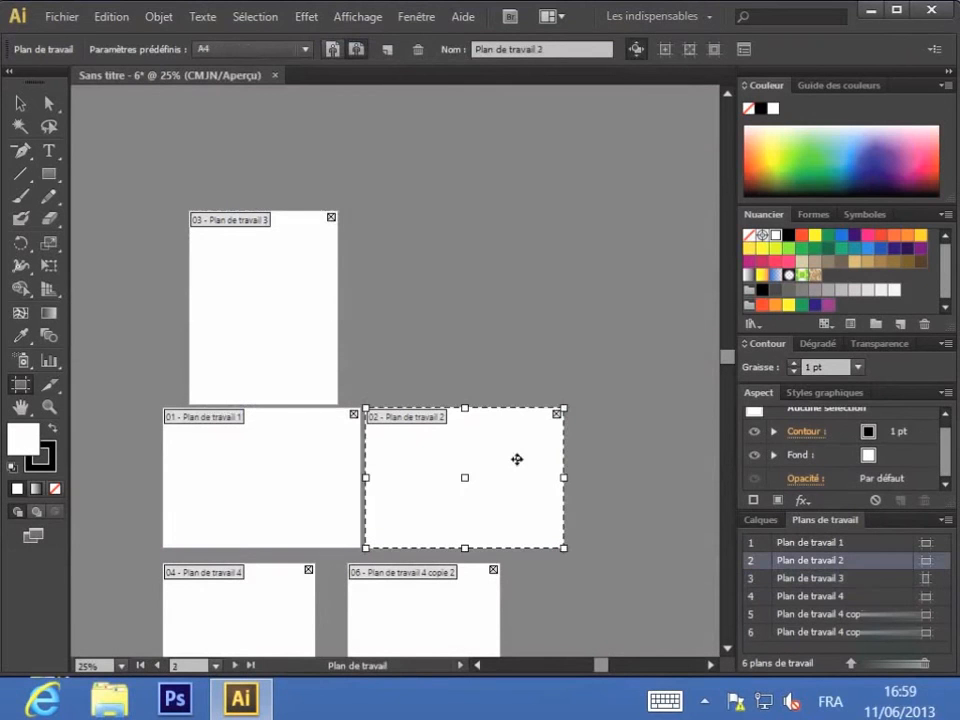
pyautogui.click(929, 671)
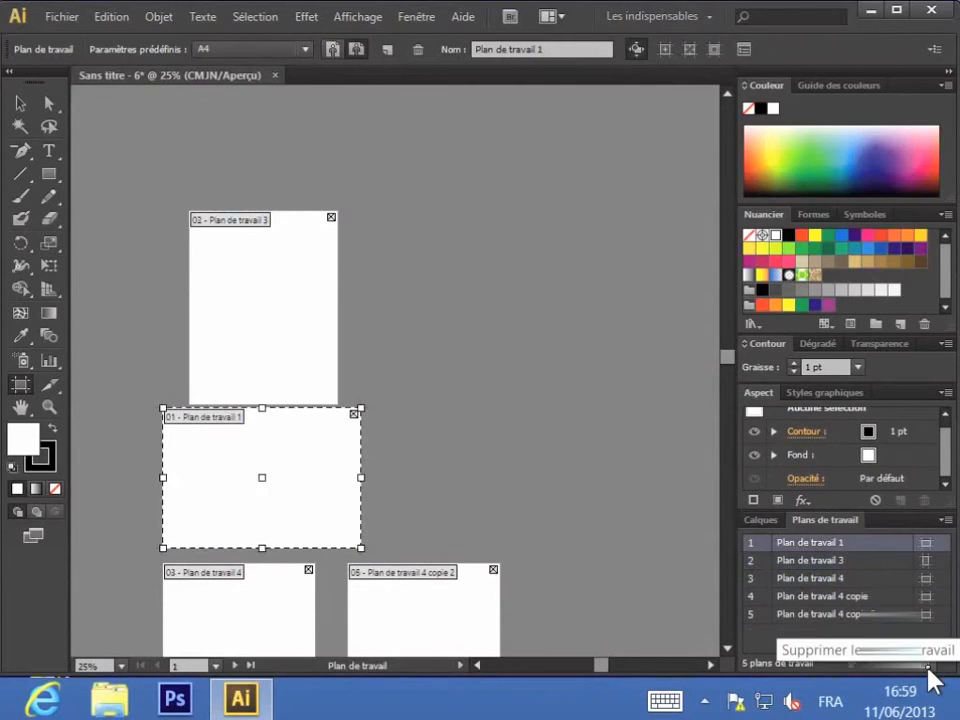